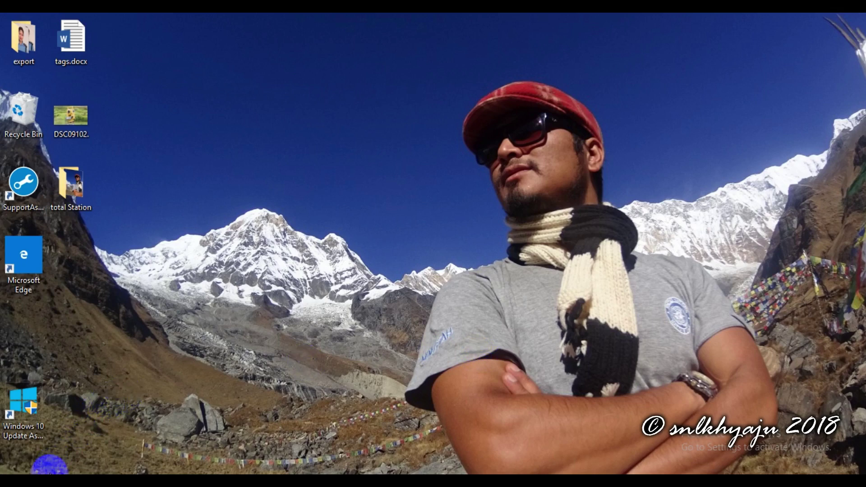
Launch Computer Management from the This PC context menu in File Explorer.
{"action": "mouse_move", "coordinate": [50, 472]}
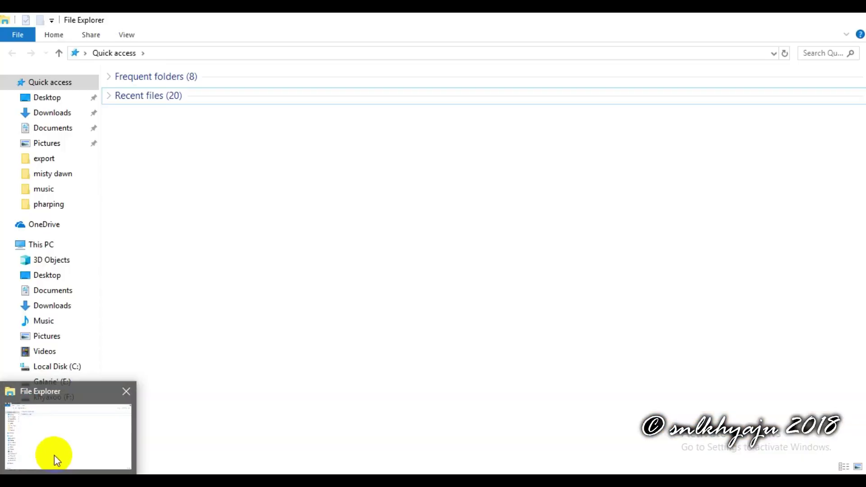
{"action": "left_click", "coordinate": [54, 456]}
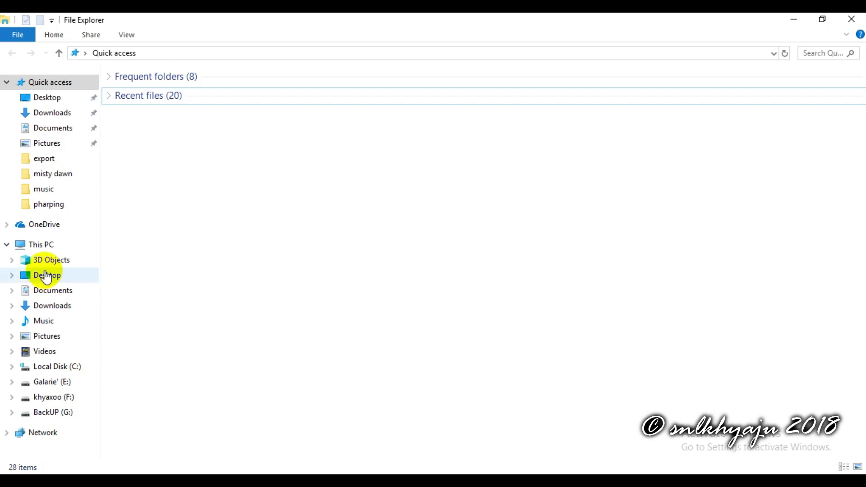
{"action": "right_click", "coordinate": [43, 250]}
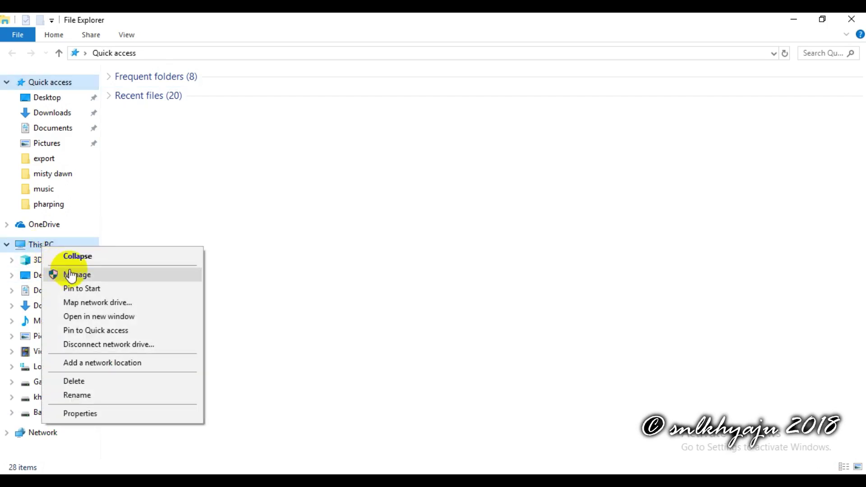
{"action": "left_click", "coordinate": [71, 275]}
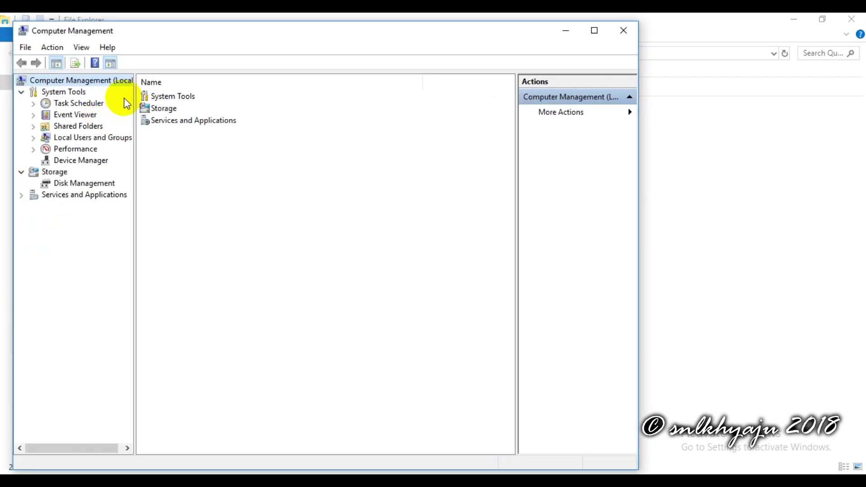
Confirm in Device Manager that the Prolific USB-to-Serial adapter uses COM3, then show the desktop.
{"action": "left_click", "coordinate": [83, 161]}
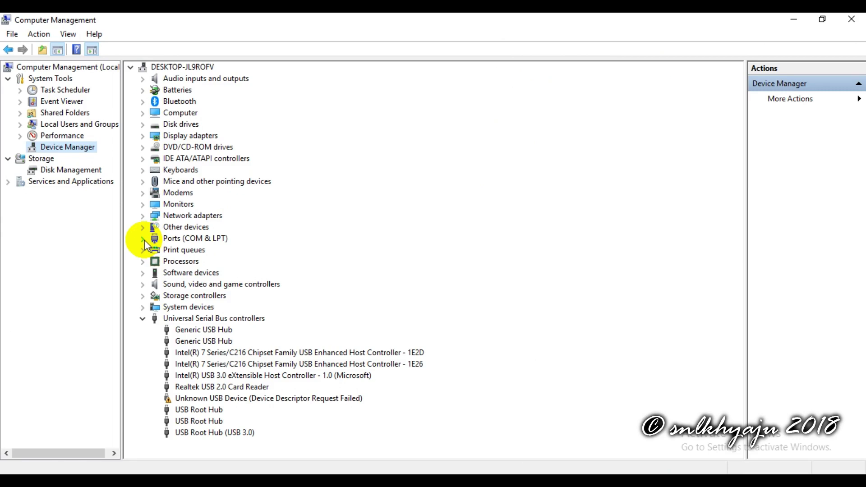
{"action": "left_click", "coordinate": [144, 240]}
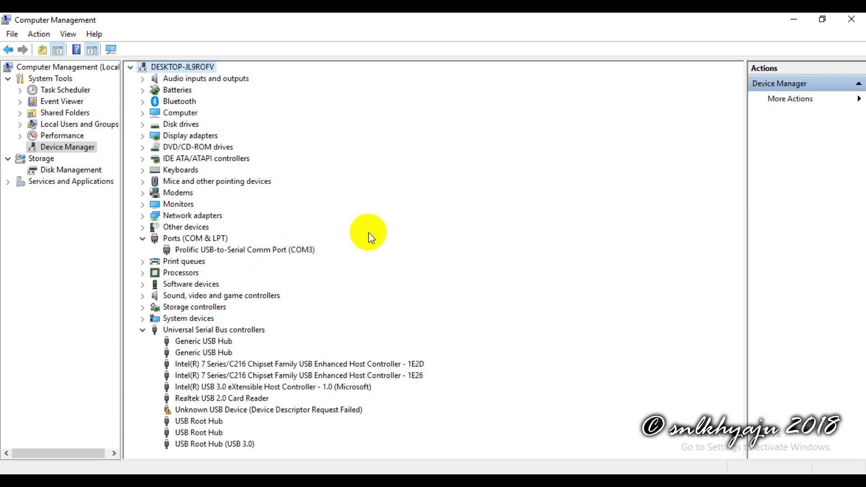
{"action": "key", "text": "super+d"}
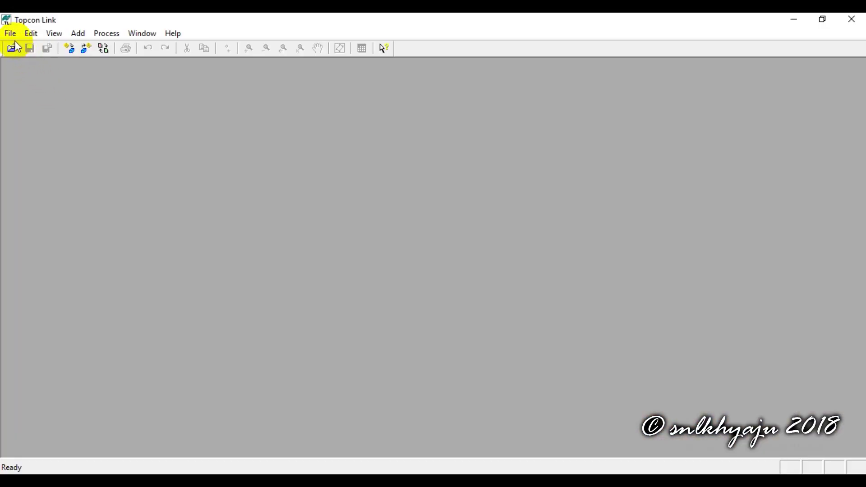
Start Import from Device and choose Create Station on the Add New Station entry.
{"action": "left_click", "coordinate": [9, 33]}
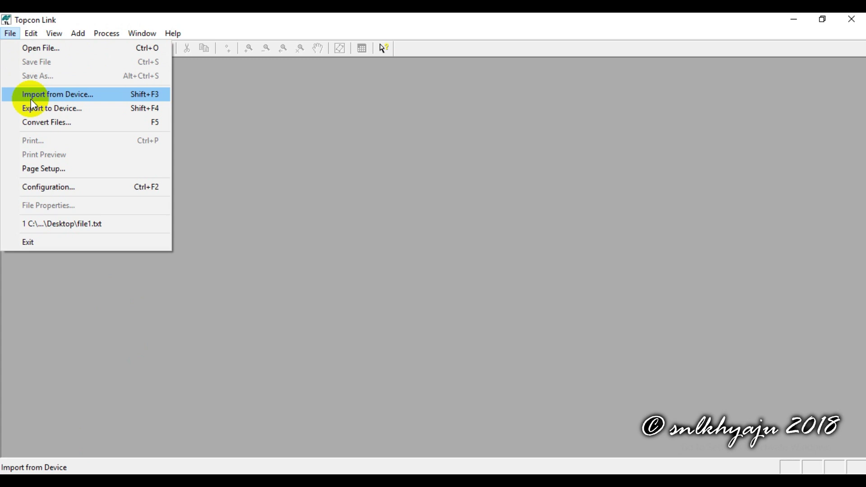
{"action": "left_click", "coordinate": [31, 99]}
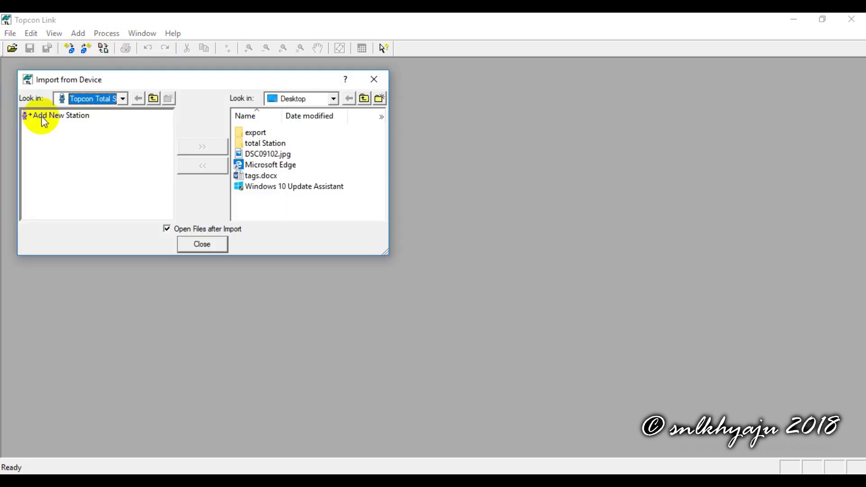
{"action": "left_click", "coordinate": [44, 118]}
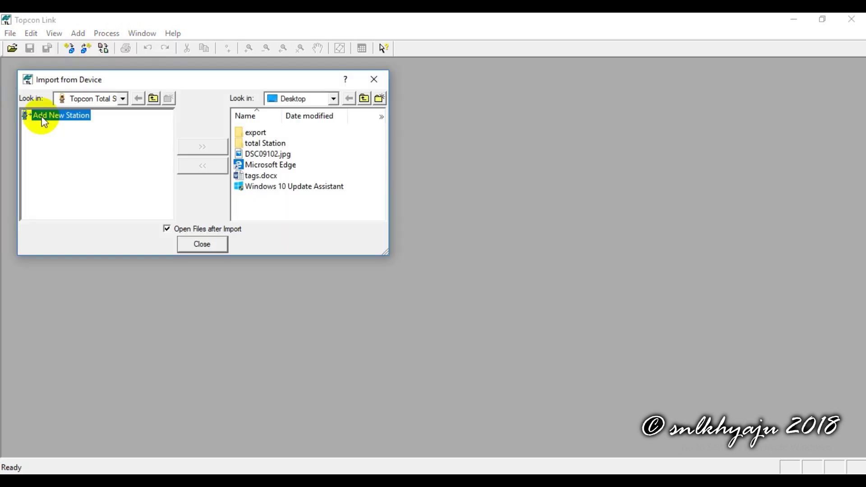
{"action": "right_click", "coordinate": [43, 119]}
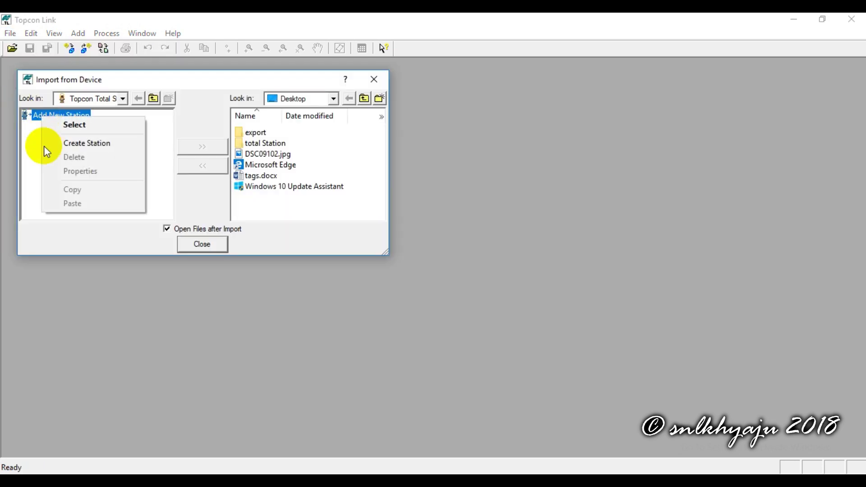
{"action": "left_click", "coordinate": [80, 145]}
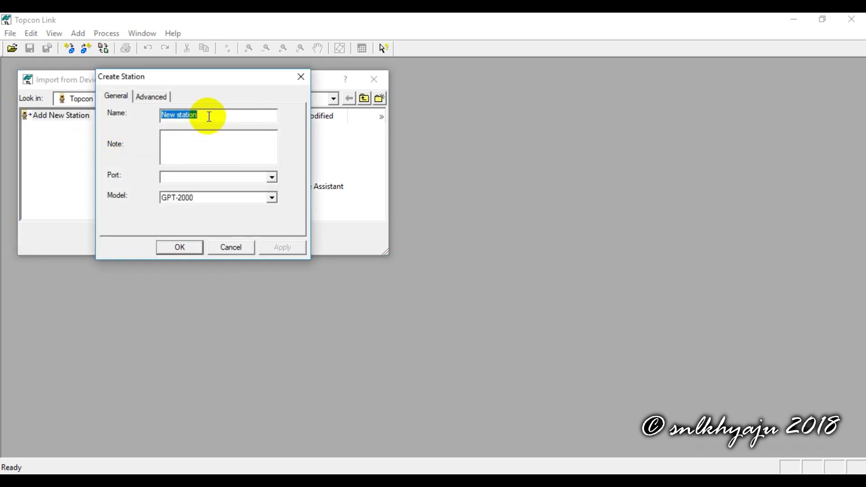
Define station 'total station' on port COM3 with instrument model GTS-210.
{"action": "type", "text": "total station"}
{"action": "left_click", "coordinate": [272, 178]}
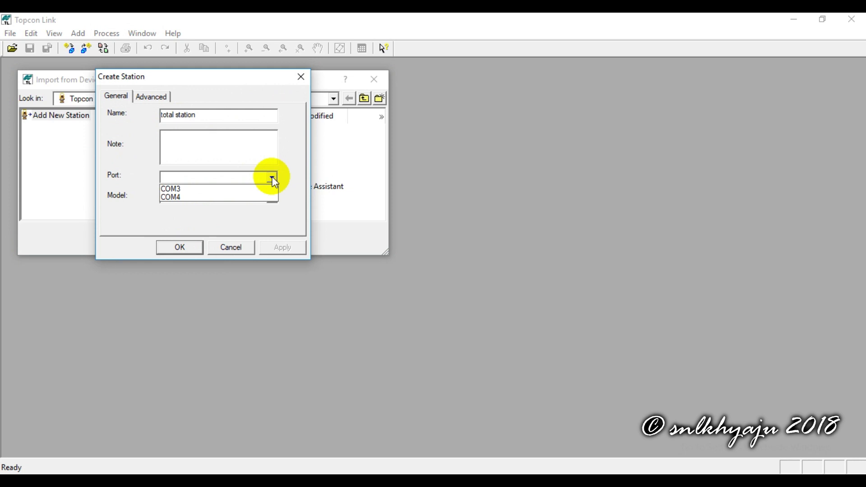
{"action": "left_click", "coordinate": [253, 188]}
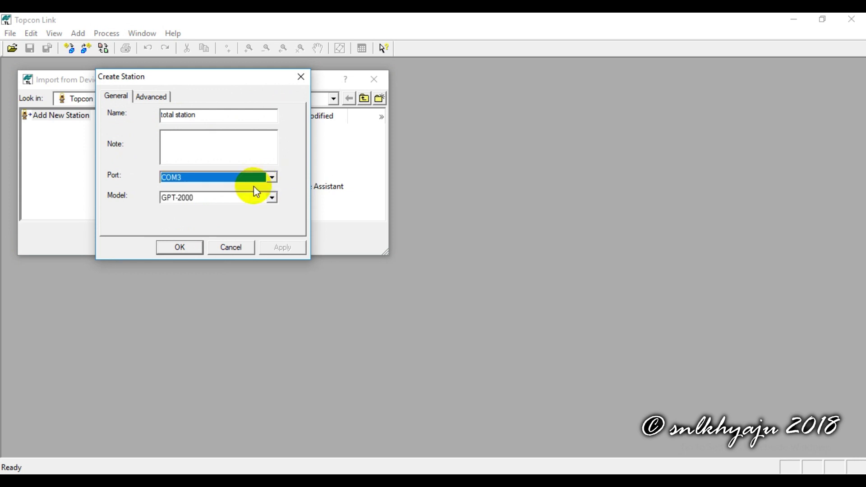
{"action": "left_click", "coordinate": [272, 198]}
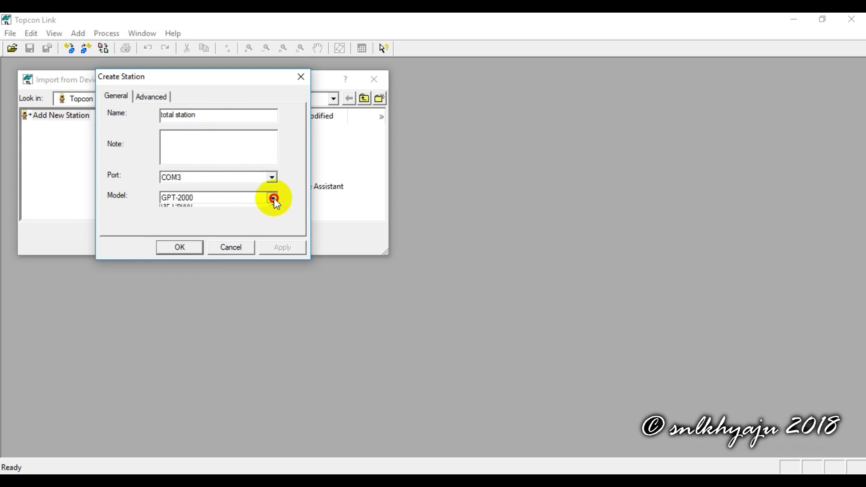
{"action": "scroll", "coordinate": [248, 221], "scroll_direction": "down", "scroll_amount": 2}
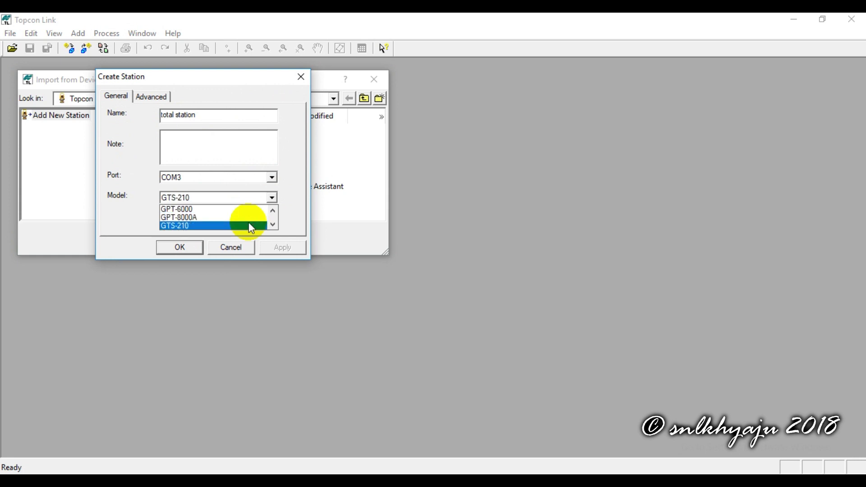
{"action": "left_click", "coordinate": [249, 225]}
{"action": "left_click", "coordinate": [152, 96]}
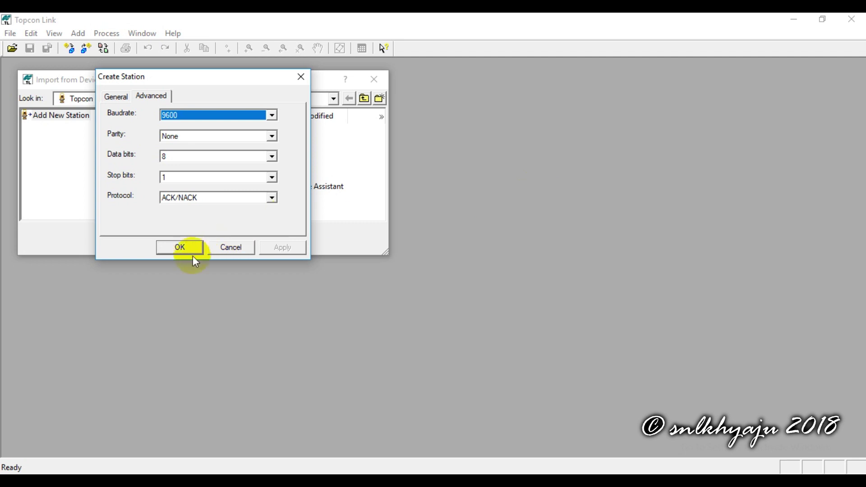
Confirm the new station and download file1.txt from the total station into a point table.
{"action": "left_click", "coordinate": [182, 248]}
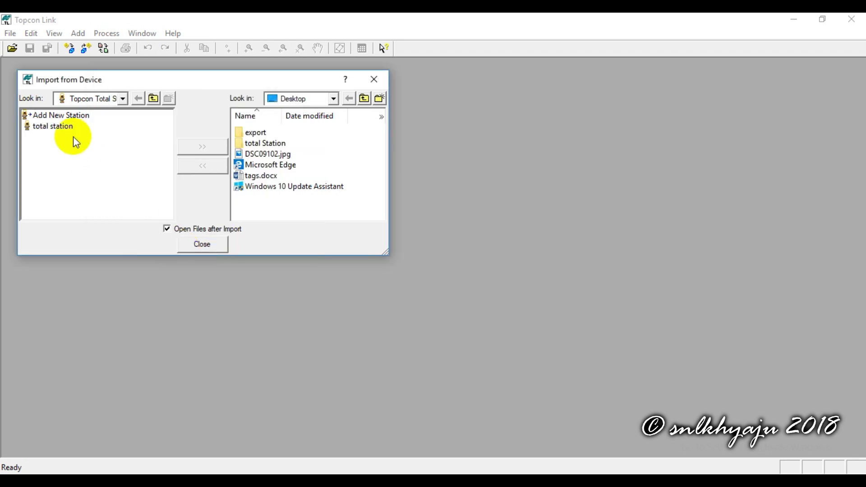
{"action": "double_click", "coordinate": [62, 127]}
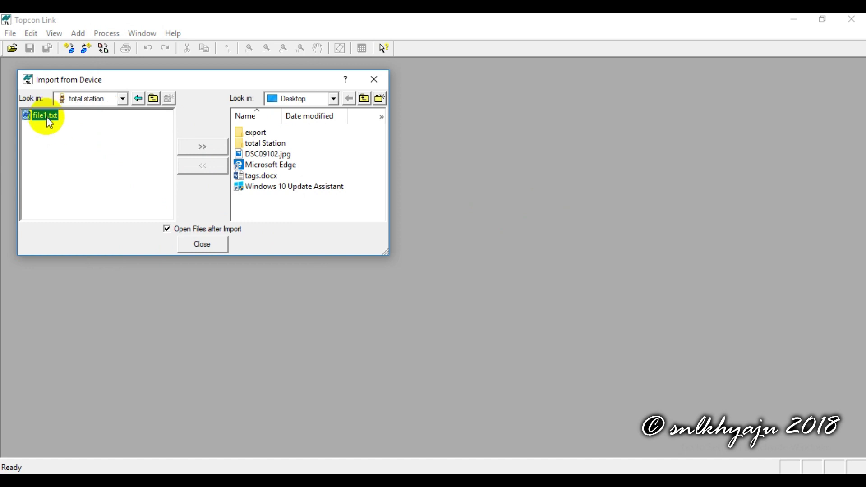
{"action": "double_click", "coordinate": [47, 116]}
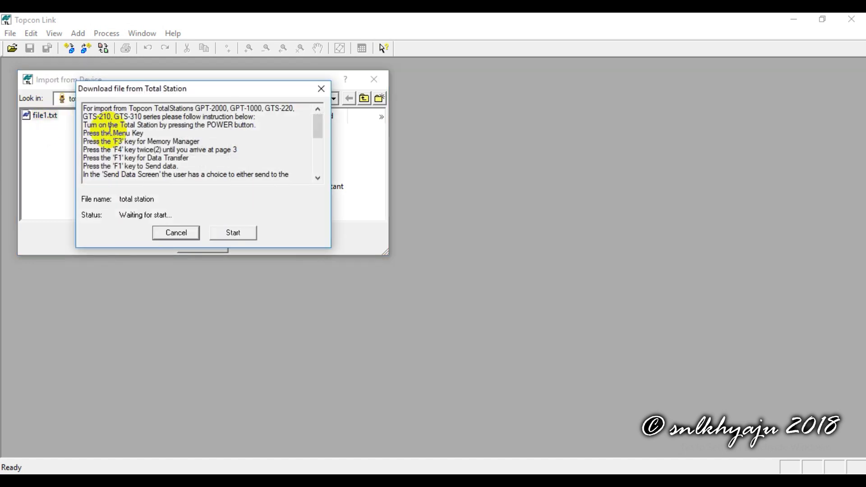
{"action": "left_click", "coordinate": [233, 233]}
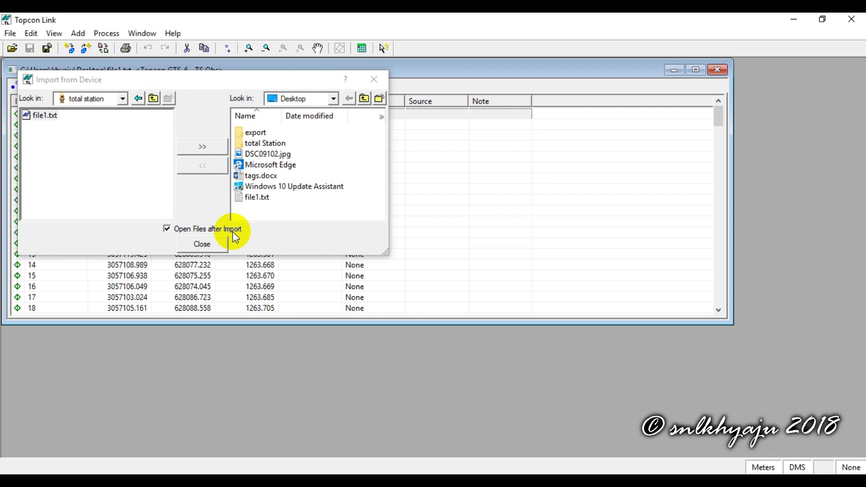
Save the point table in Documents as 1234 using Name,N,E,Z,Code (*.csv) format.
{"action": "left_click", "coordinate": [373, 79]}
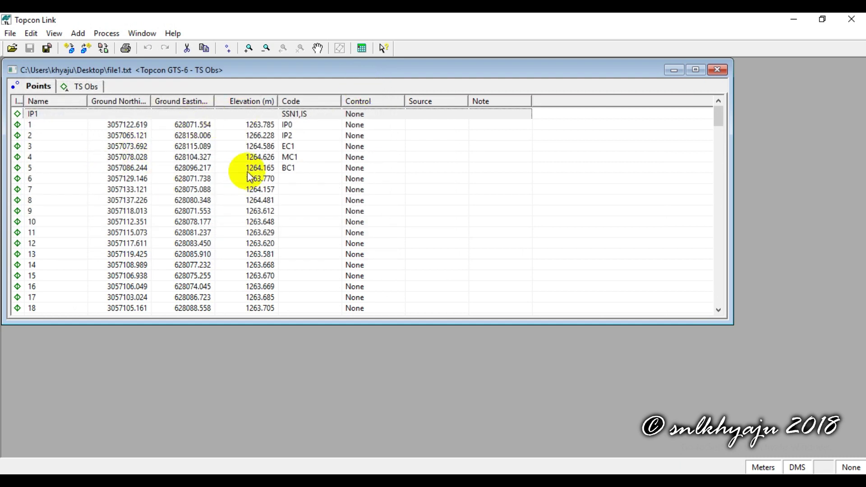
{"action": "left_click", "coordinate": [259, 148]}
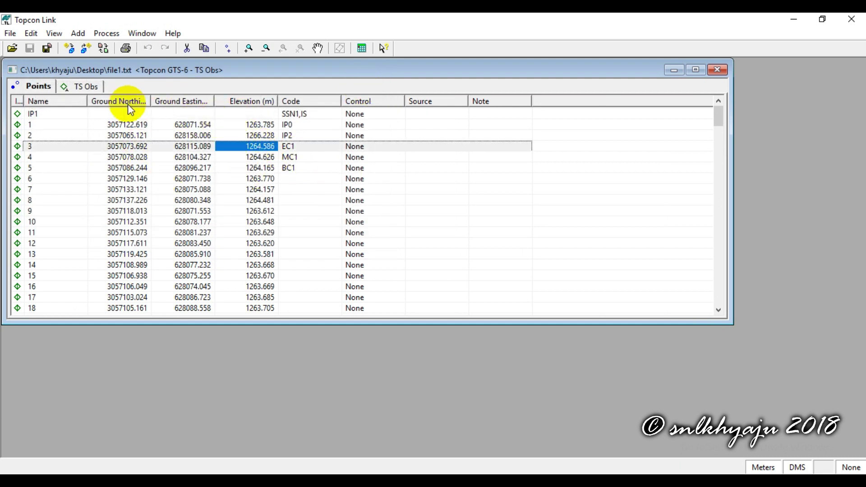
{"action": "left_click", "coordinate": [10, 33]}
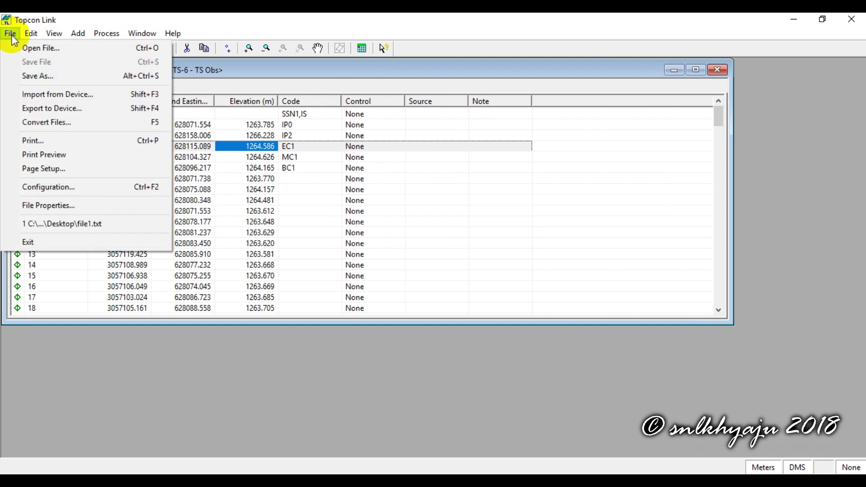
{"action": "left_click", "coordinate": [43, 76]}
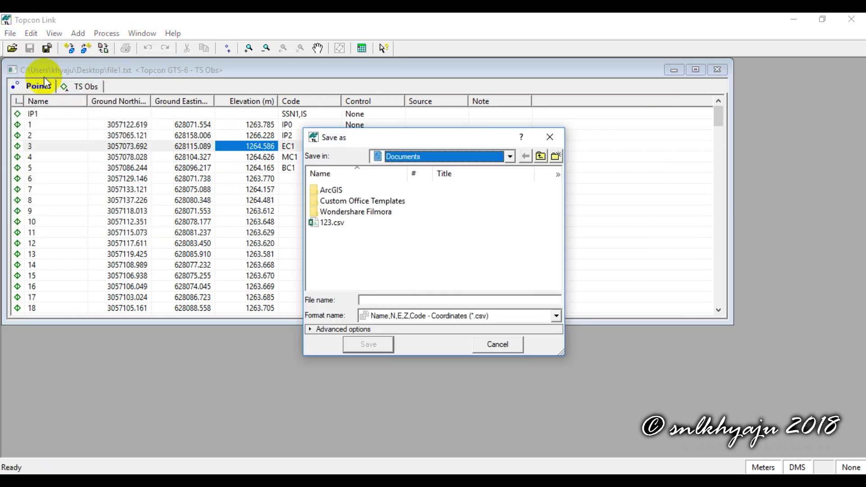
{"action": "left_click", "coordinate": [371, 300]}
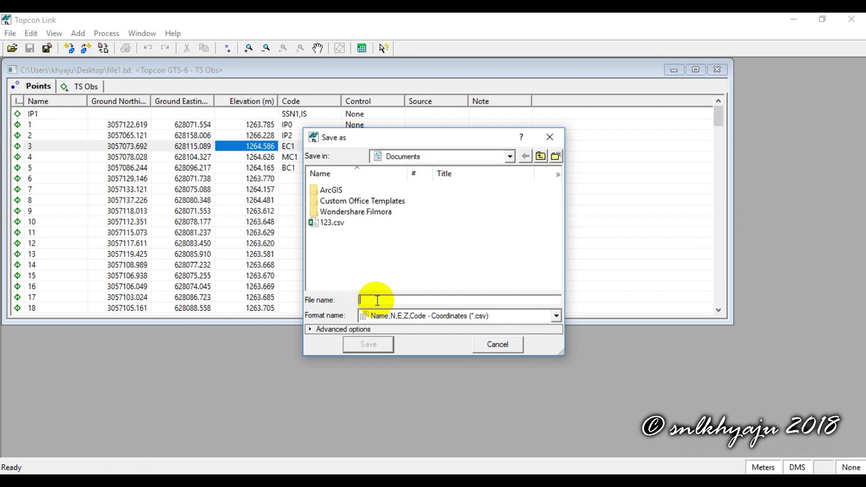
{"action": "type", "text": "1234"}
{"action": "left_click", "coordinate": [369, 348]}
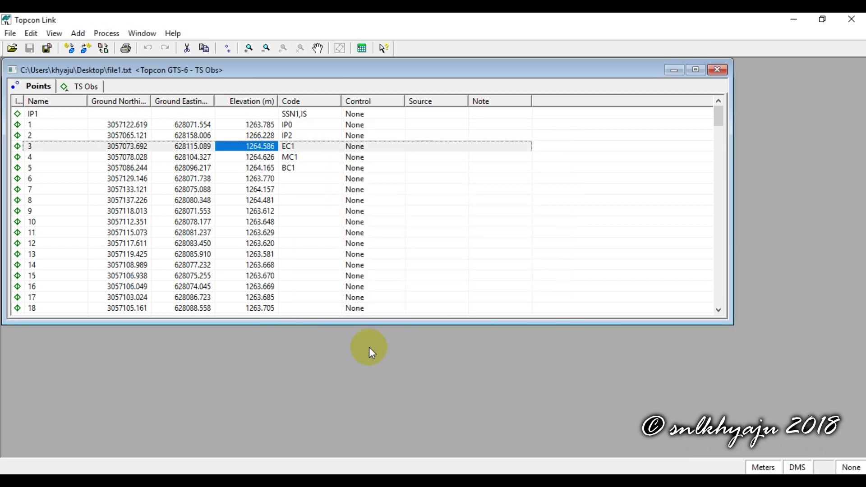
Minimize Topcon Link and open 1234.csv from the Documents folder in Excel.
{"action": "left_click", "coordinate": [673, 71]}
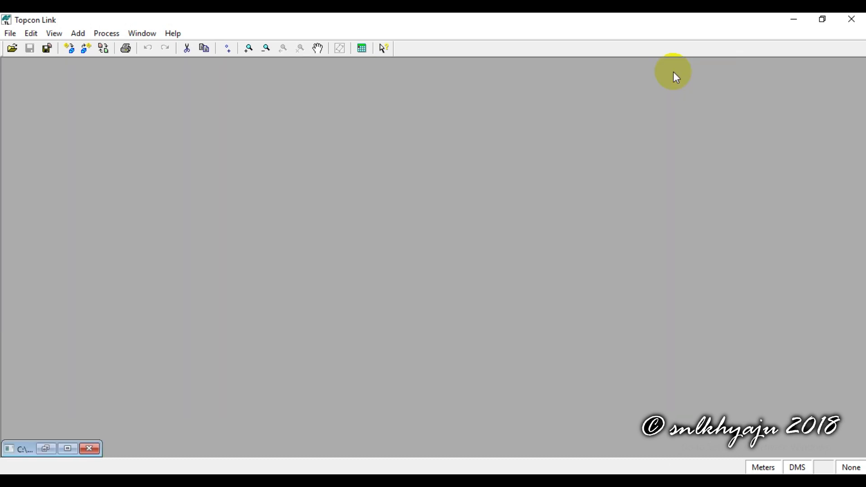
{"action": "left_click", "coordinate": [794, 19]}
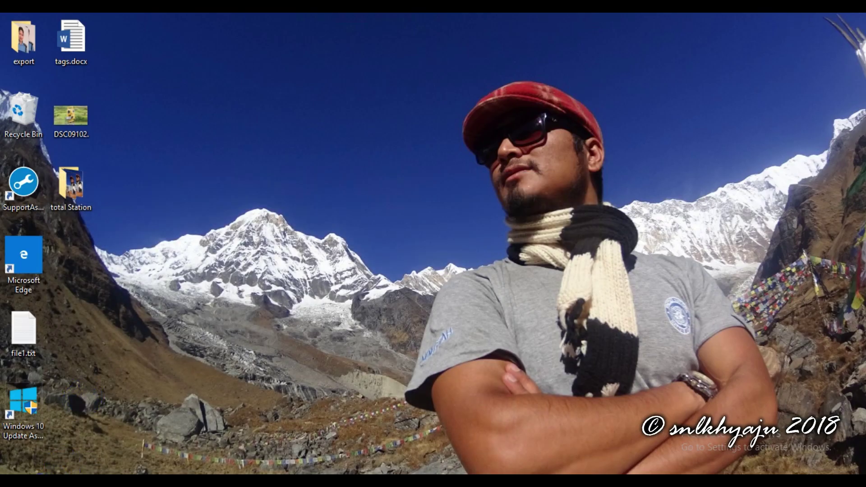
{"action": "key", "text": "super+e"}
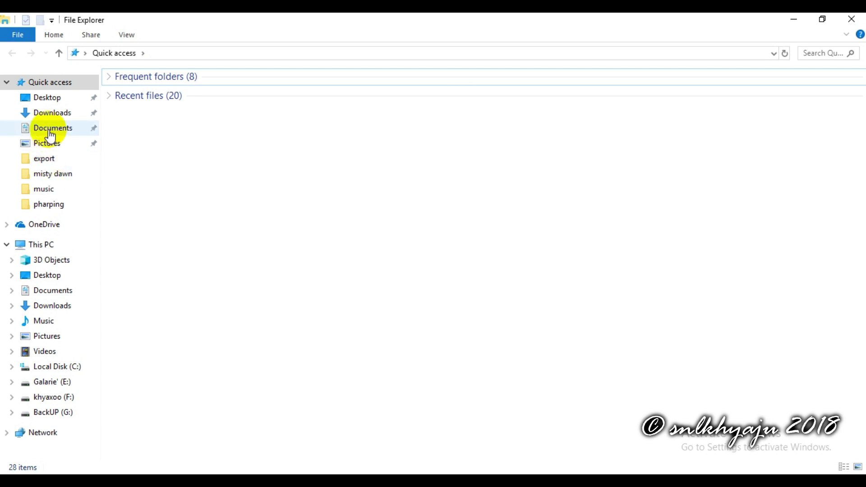
{"action": "left_click", "coordinate": [49, 132]}
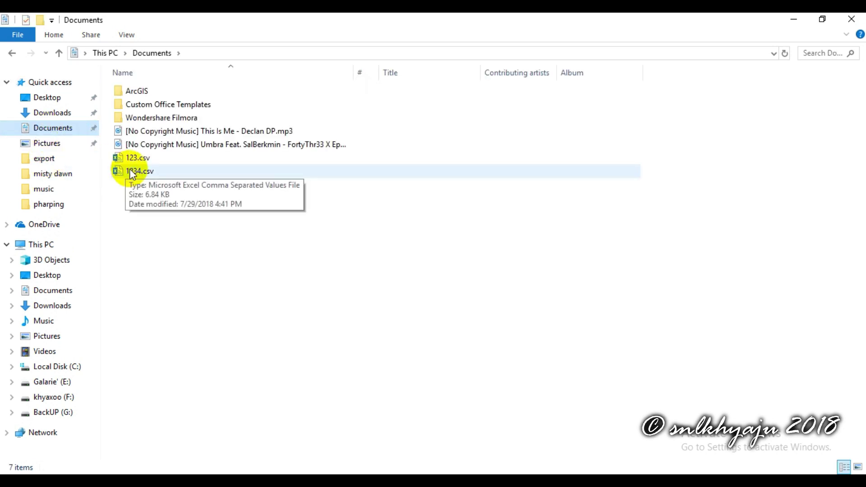
{"action": "double_click", "coordinate": [133, 173]}
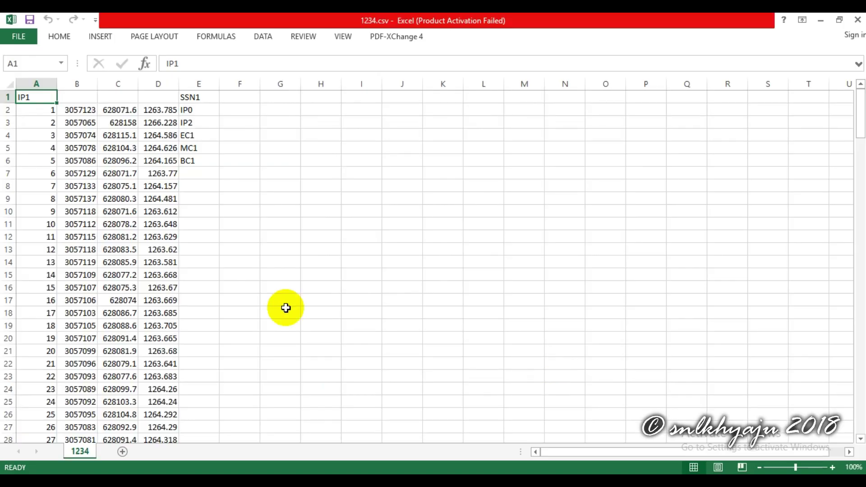